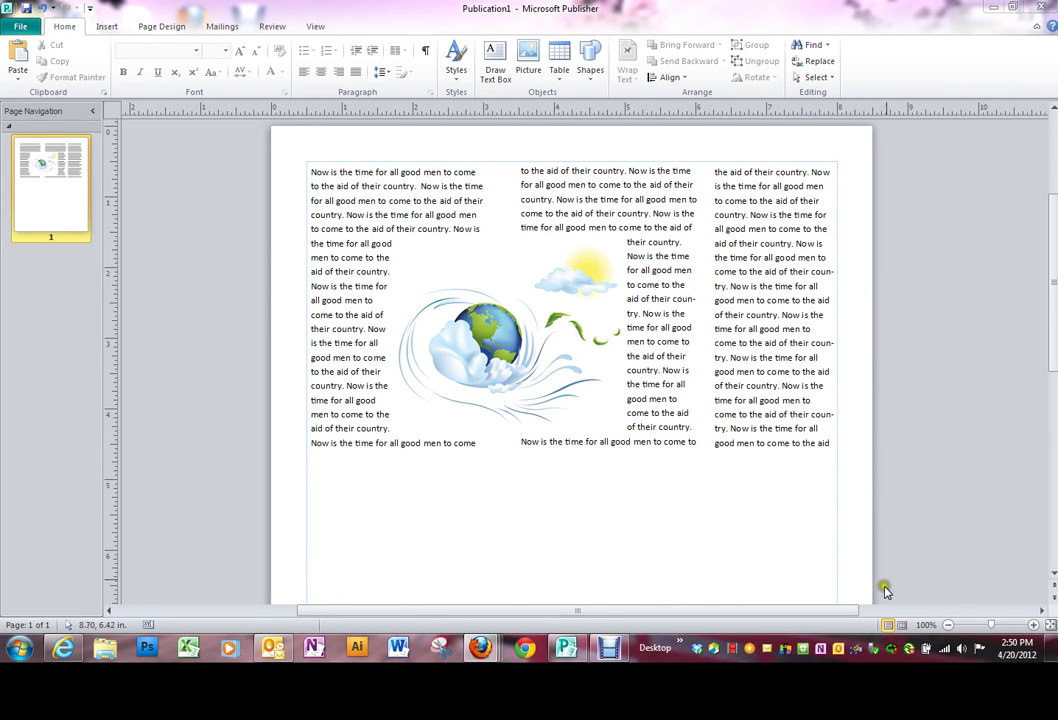
# Zoom out to about 62% so the whole three-column page with its globe clip art is visible
pyautogui.click(985, 632)
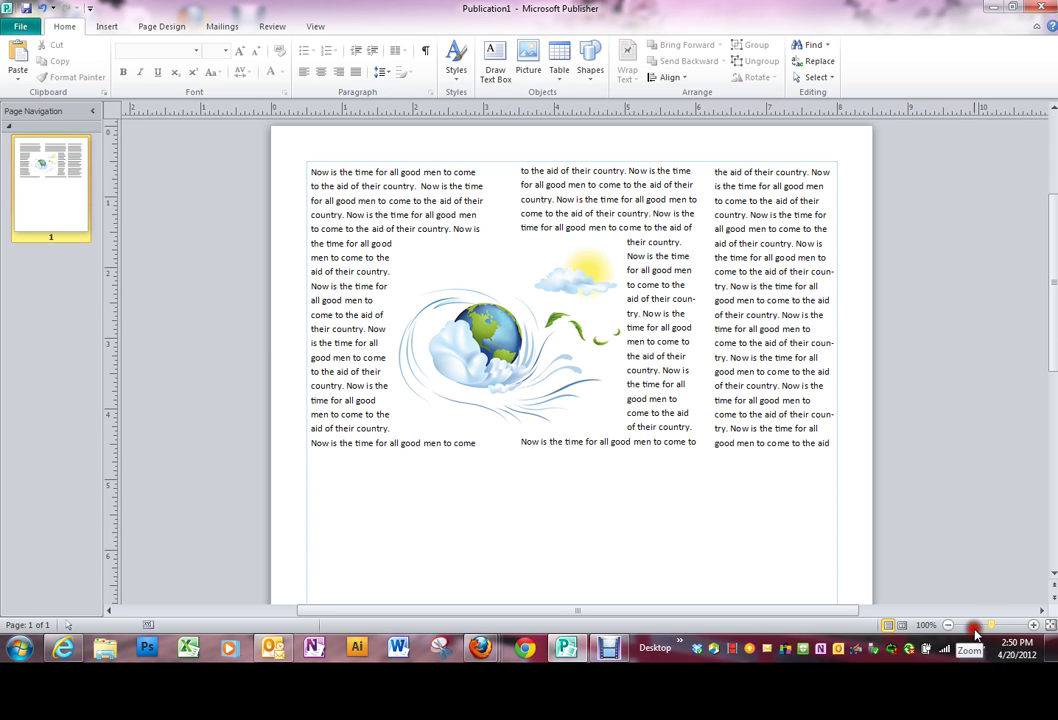
pyautogui.moveTo(990, 628); pyautogui.dragTo(978, 628)
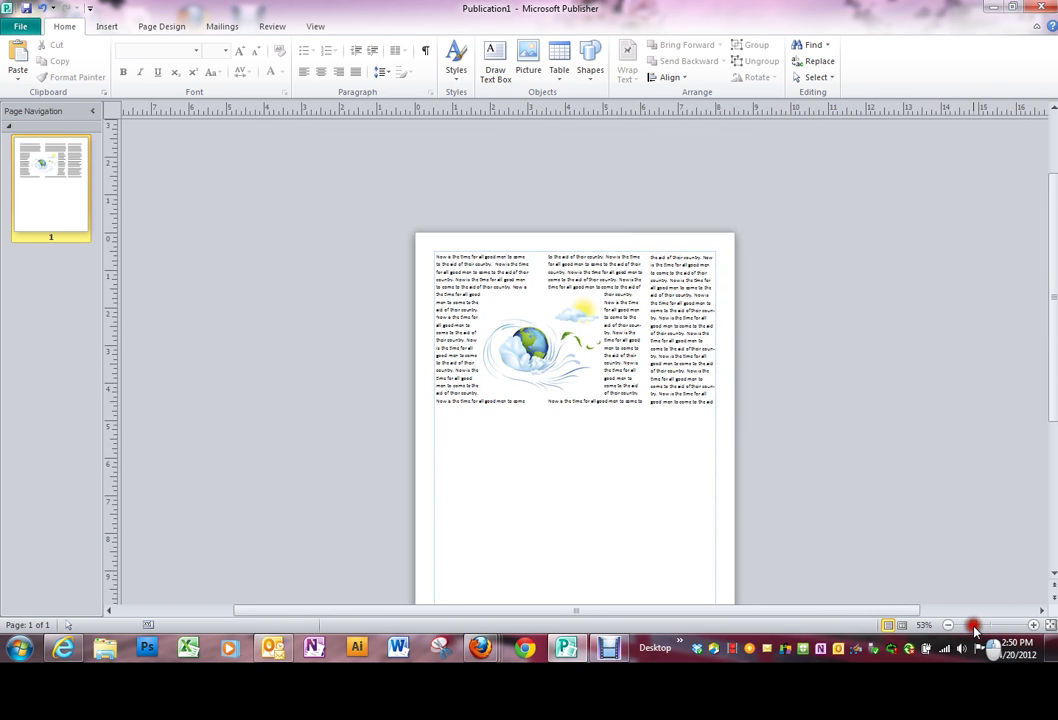
pyautogui.scroll(-1, 936, 410)
pyautogui.scroll(-1, 937, 411)
pyautogui.scroll(-1, 938, 412)
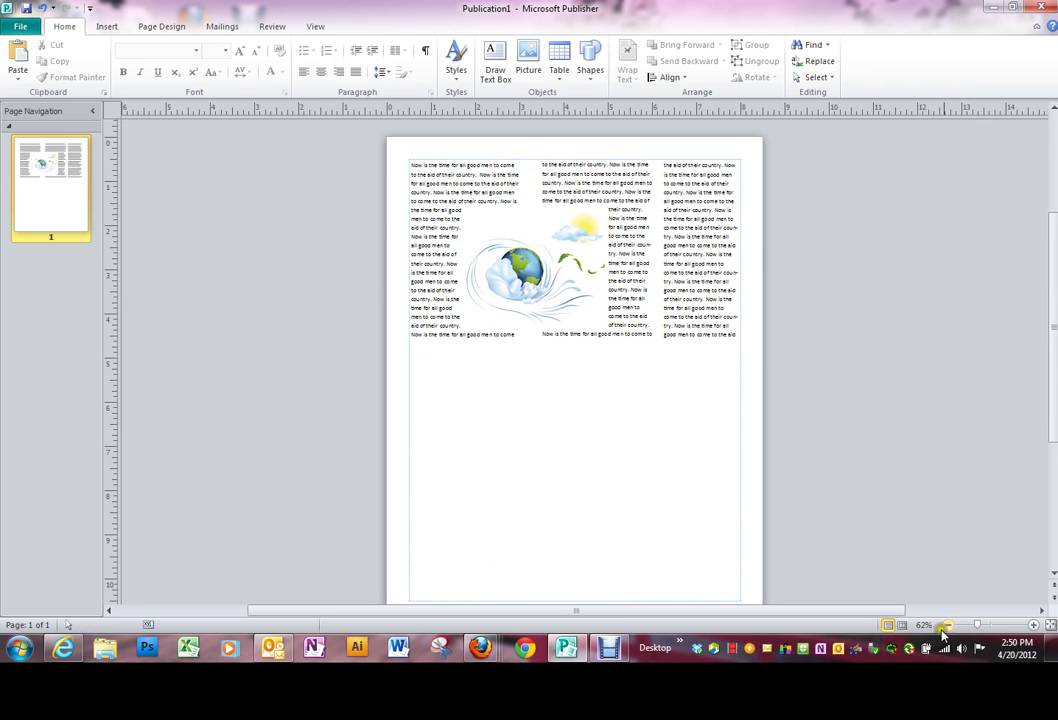
pyautogui.click(975, 627)
pyautogui.click(647, 283)
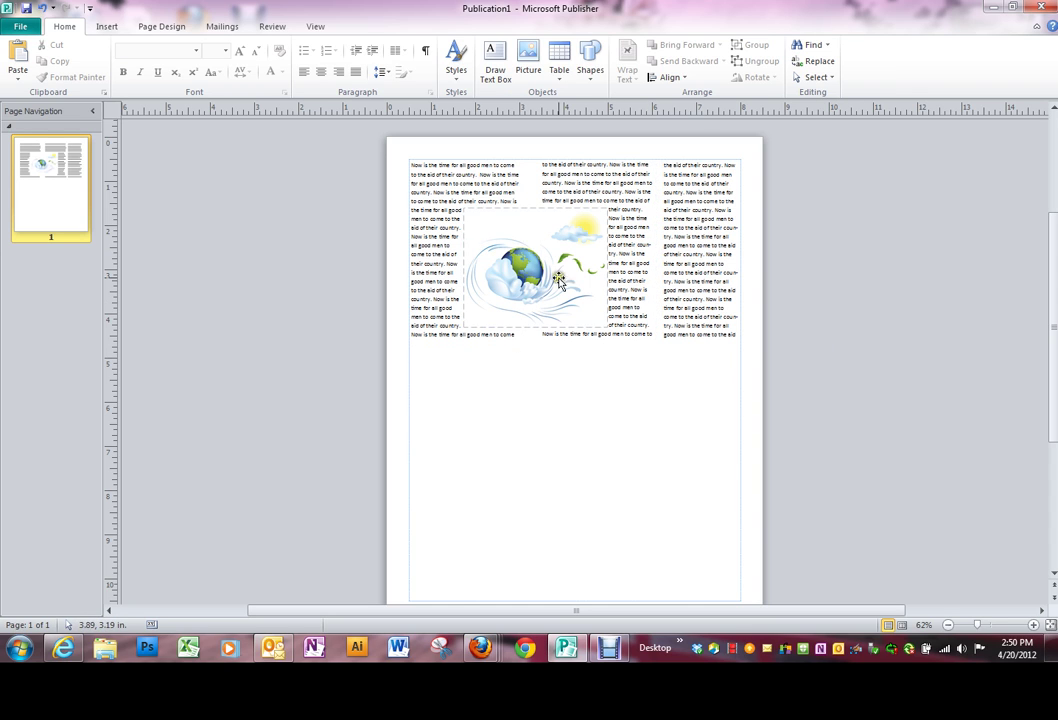
pyautogui.click(956, 332)
# Insert the rain-and-sunflowers clip art found with a 'cloud' Clip Art search
pyautogui.click(106, 27)
pyautogui.click(160, 66)
pyautogui.click(929, 372)
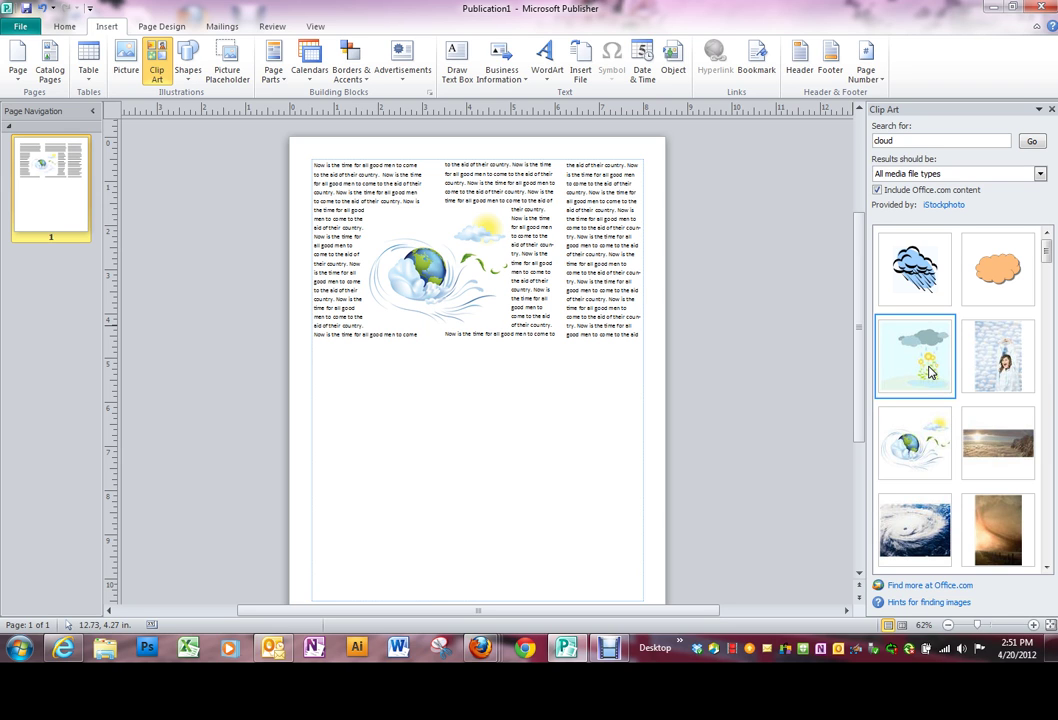
pyautogui.click(929, 372)
# Shrink the sunflower picture to about 4.4 inches and park it right of the page
pyautogui.moveTo(538, 373)
pyautogui.mouseDown()
pyautogui.moveTo(845, 378)
pyautogui.moveTo(767, 364)
pyautogui.mouseUp()
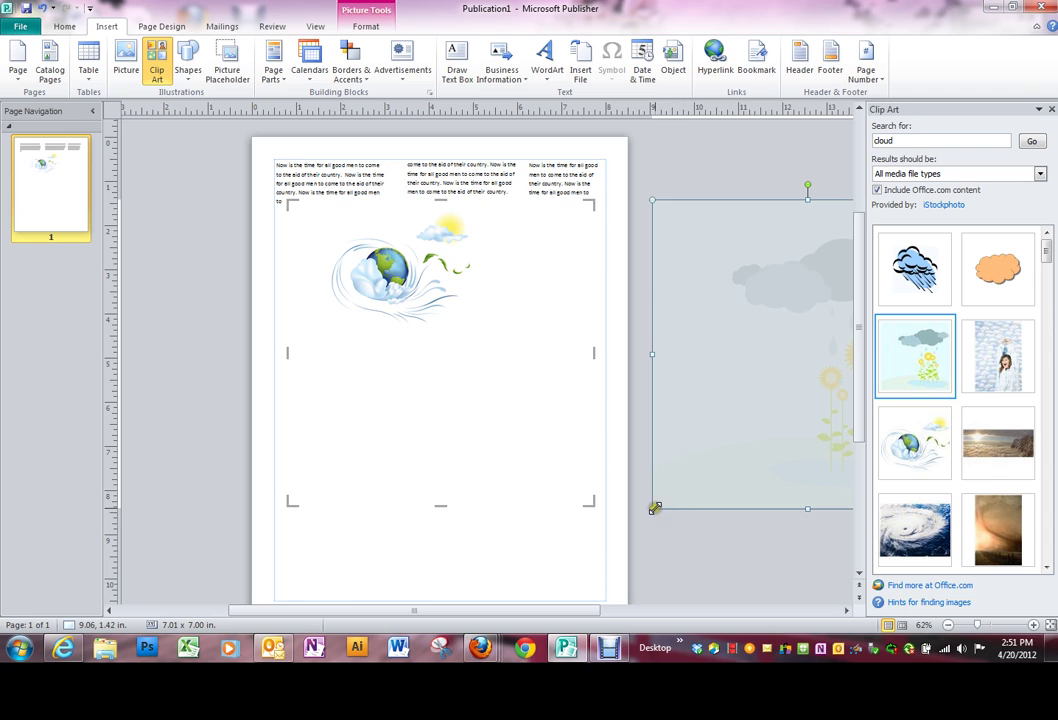
pyautogui.moveTo(655, 508); pyautogui.dragTo(726, 432)
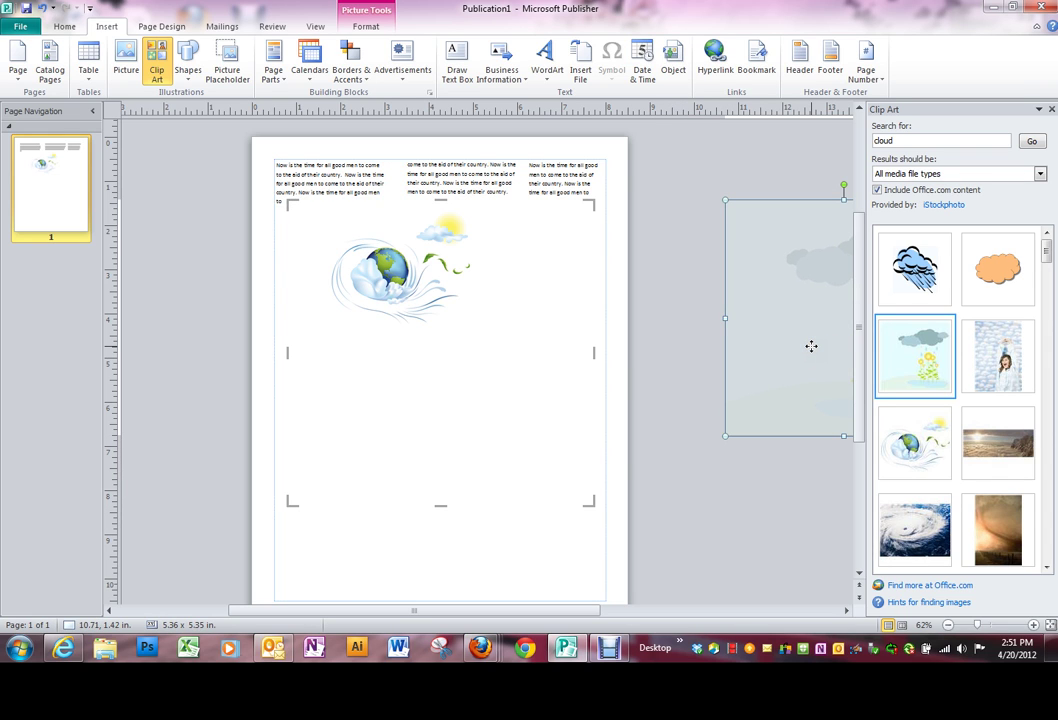
pyautogui.moveTo(783, 360)
pyautogui.mouseDown()
pyautogui.moveTo(721, 321)
pyautogui.moveTo(567, 397)
pyautogui.mouseUp()
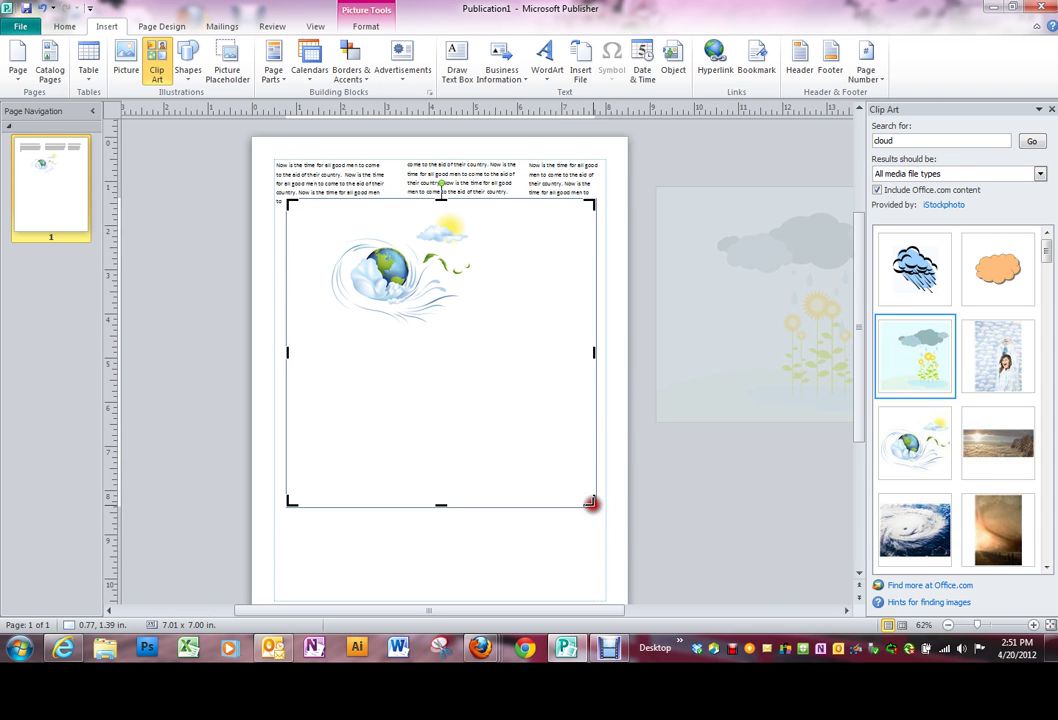
pyautogui.click(589, 501)
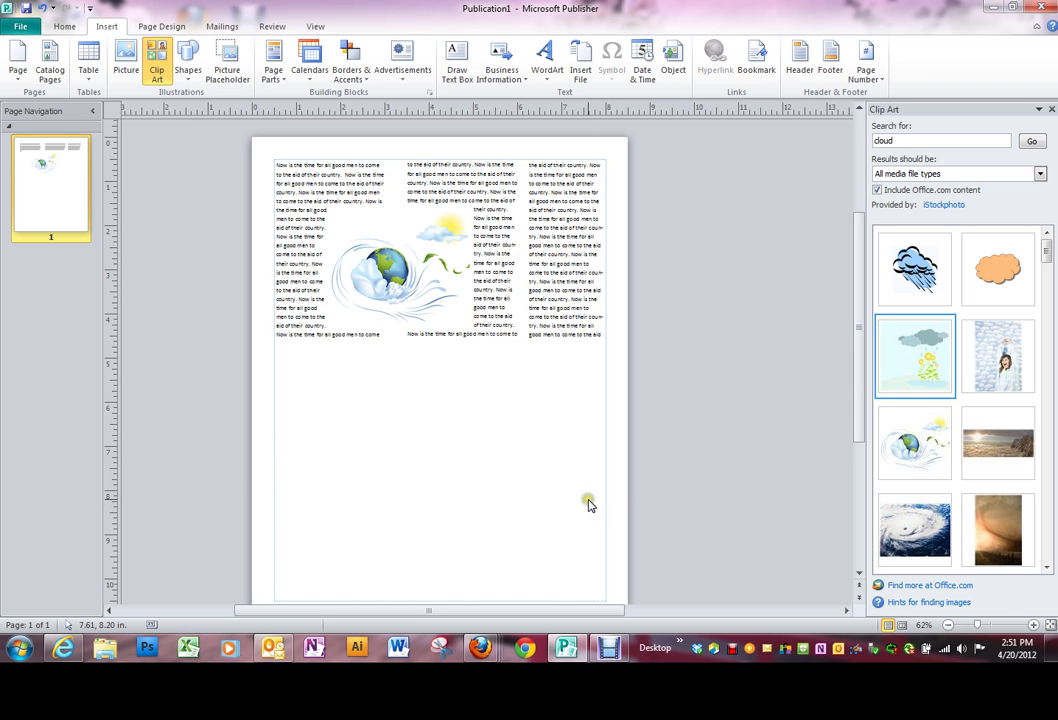
pyautogui.moveTo(915, 355)
pyautogui.mouseDown()
pyautogui.moveTo(481, 350)
pyautogui.moveTo(720, 343)
pyautogui.mouseUp()
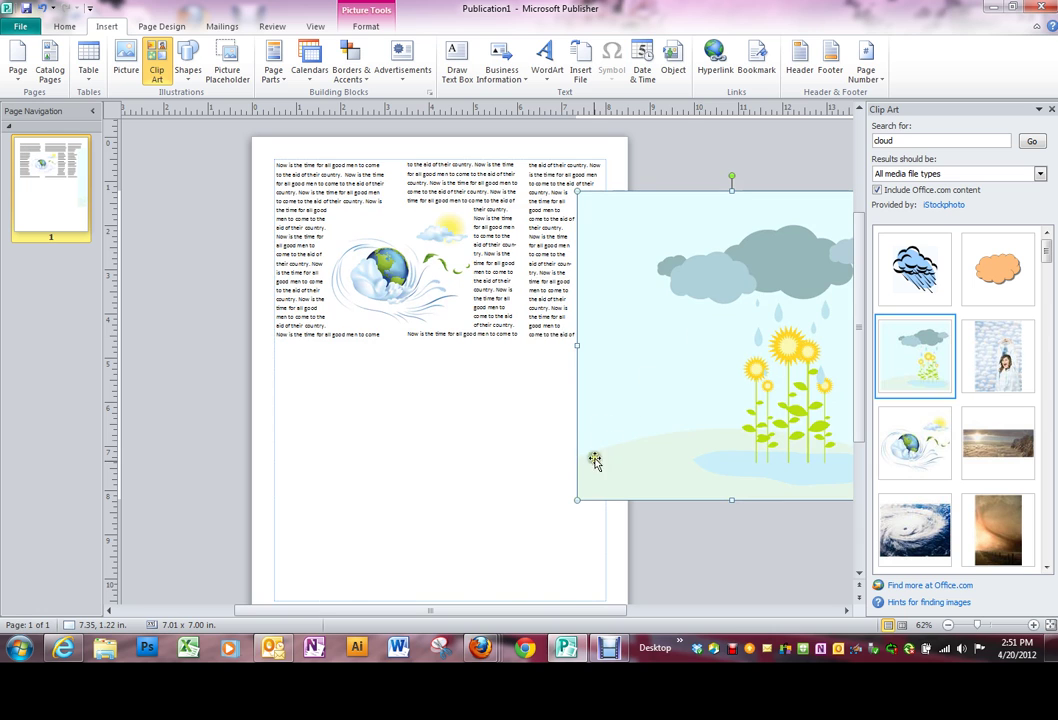
pyautogui.moveTo(580, 497); pyautogui.dragTo(691, 350)
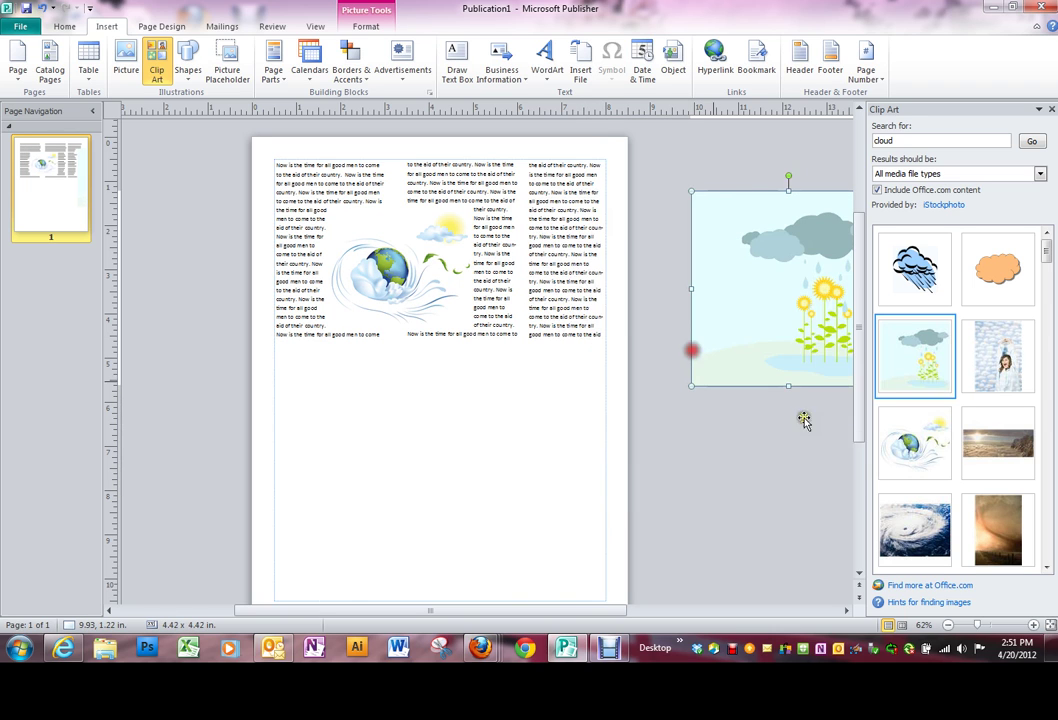
pyautogui.scroll(1, 800, 350)
pyautogui.moveTo(775, 296); pyautogui.dragTo(747, 287)
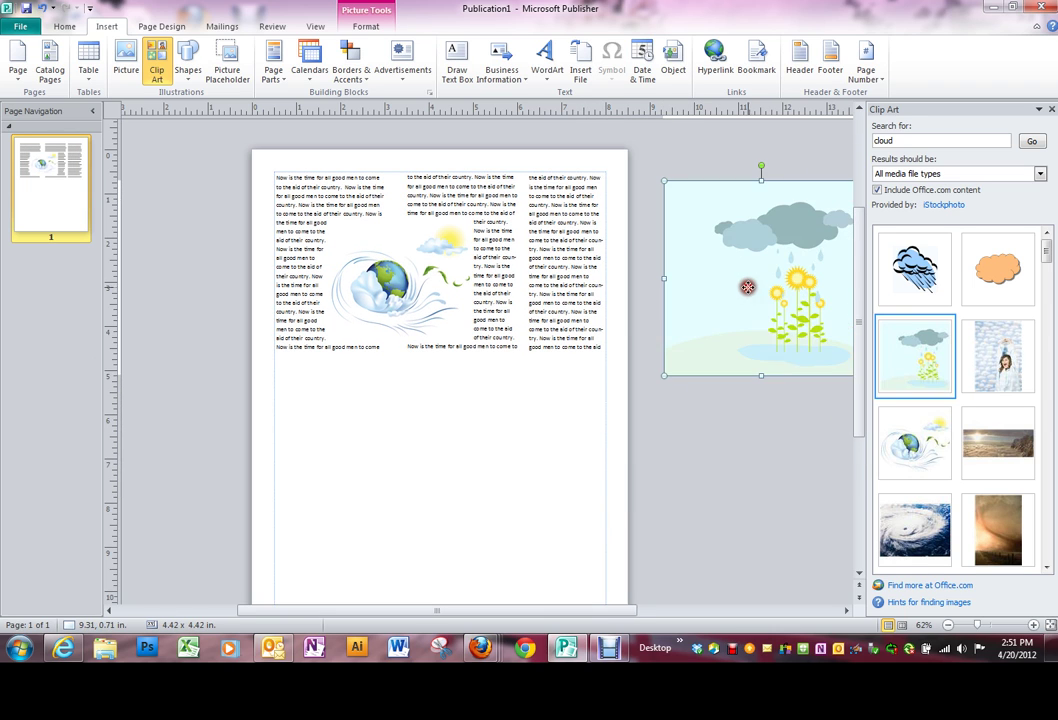
pyautogui.click(772, 431)
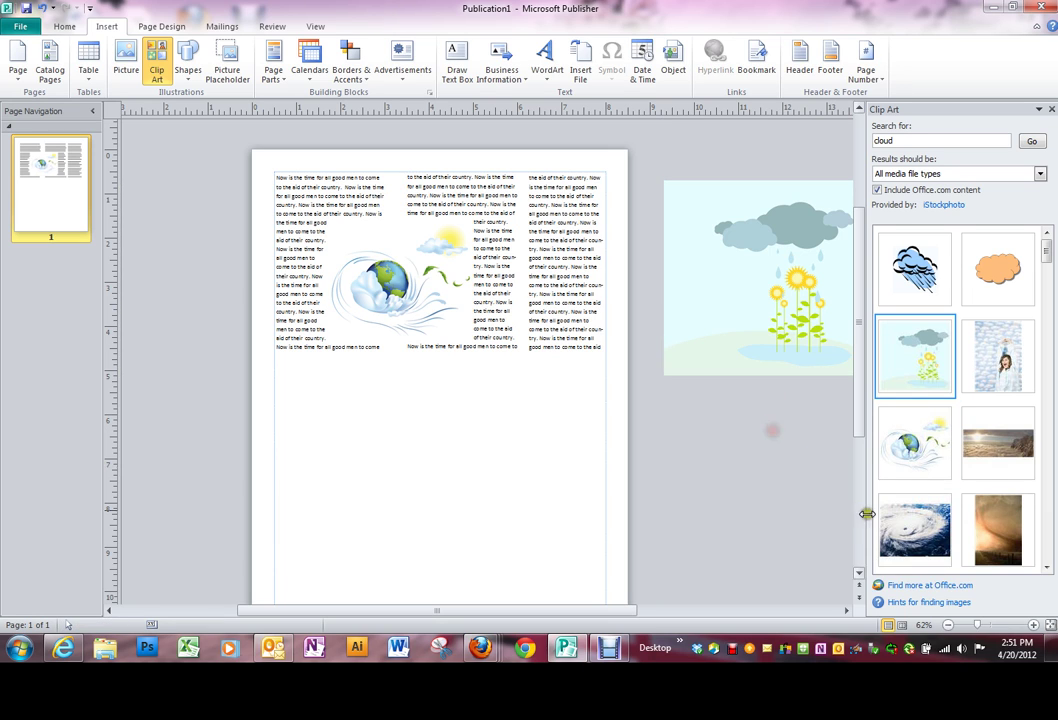
pyautogui.click(916, 532)
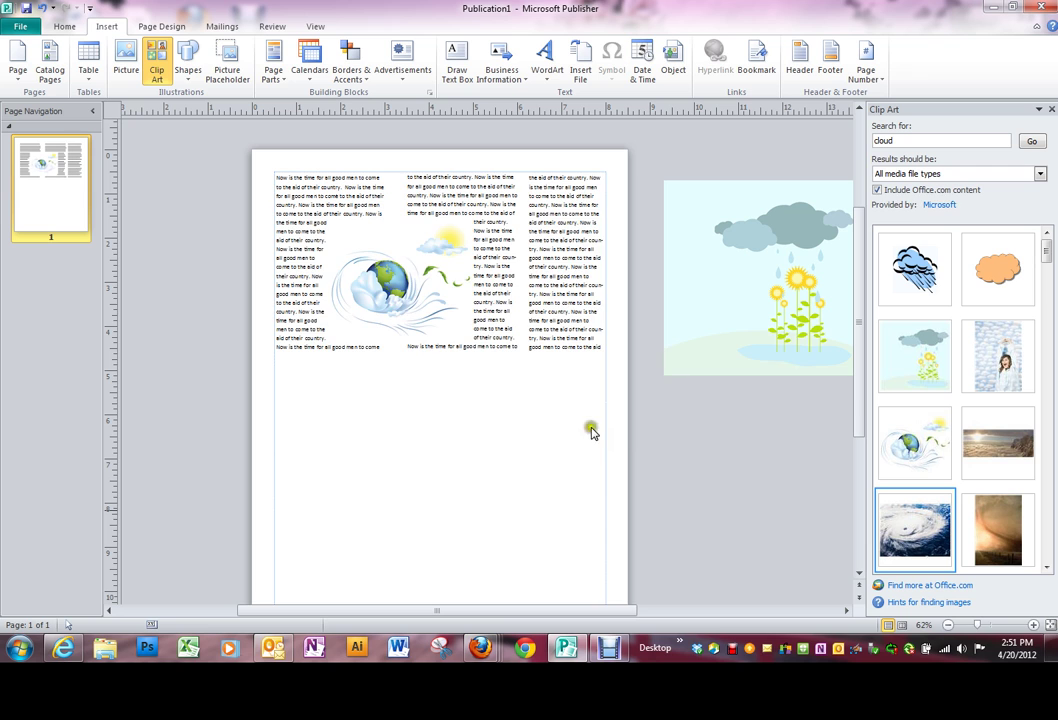
# Shrink the hurricane satellite photo and park it in the work area beside the page
pyautogui.moveTo(462, 378)
pyautogui.mouseDown()
pyautogui.moveTo(711, 506)
pyautogui.moveTo(759, 514)
pyautogui.mouseUp()
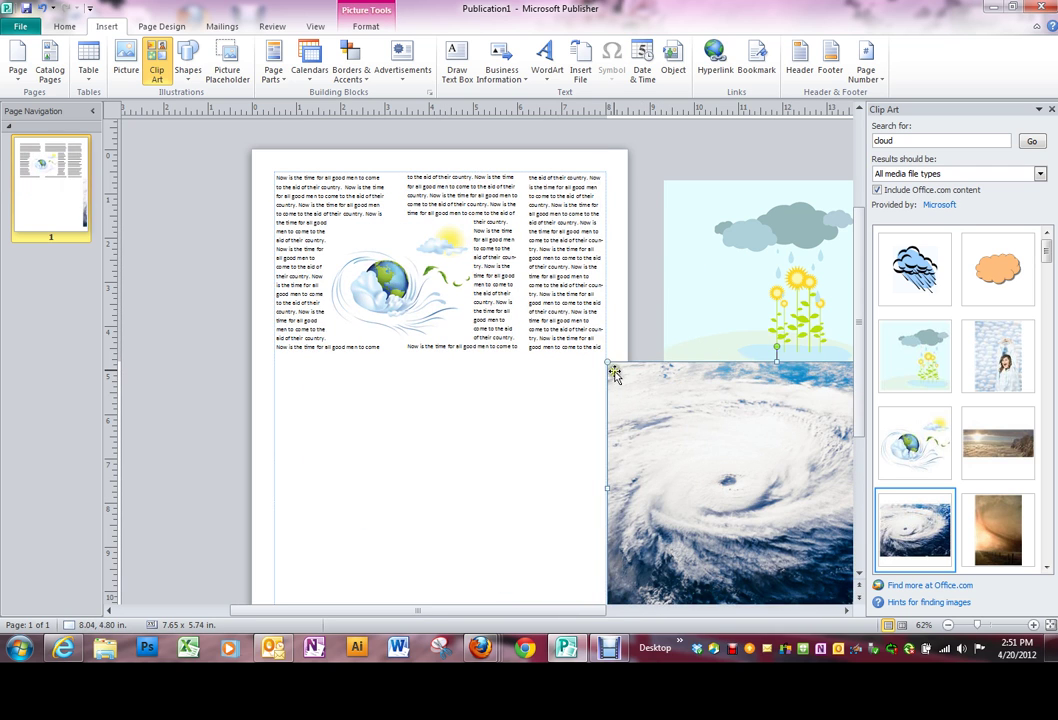
pyautogui.moveTo(609, 361)
pyautogui.mouseDown()
pyautogui.moveTo(767, 482)
pyautogui.moveTo(703, 430)
pyautogui.mouseUp()
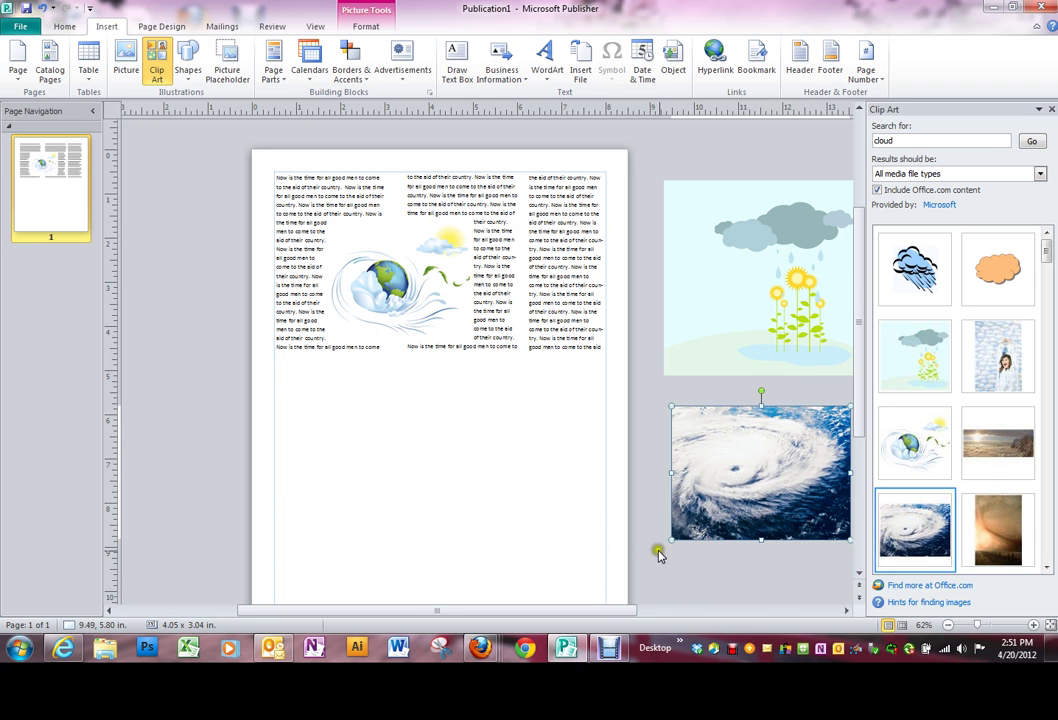
pyautogui.click(477, 612)
pyautogui.moveTo(477, 612); pyautogui.dragTo(411, 585)
# Create arched-style WordArt with the text 'Computing in the Cloud', correcting a typo first
pyautogui.click(545, 68)
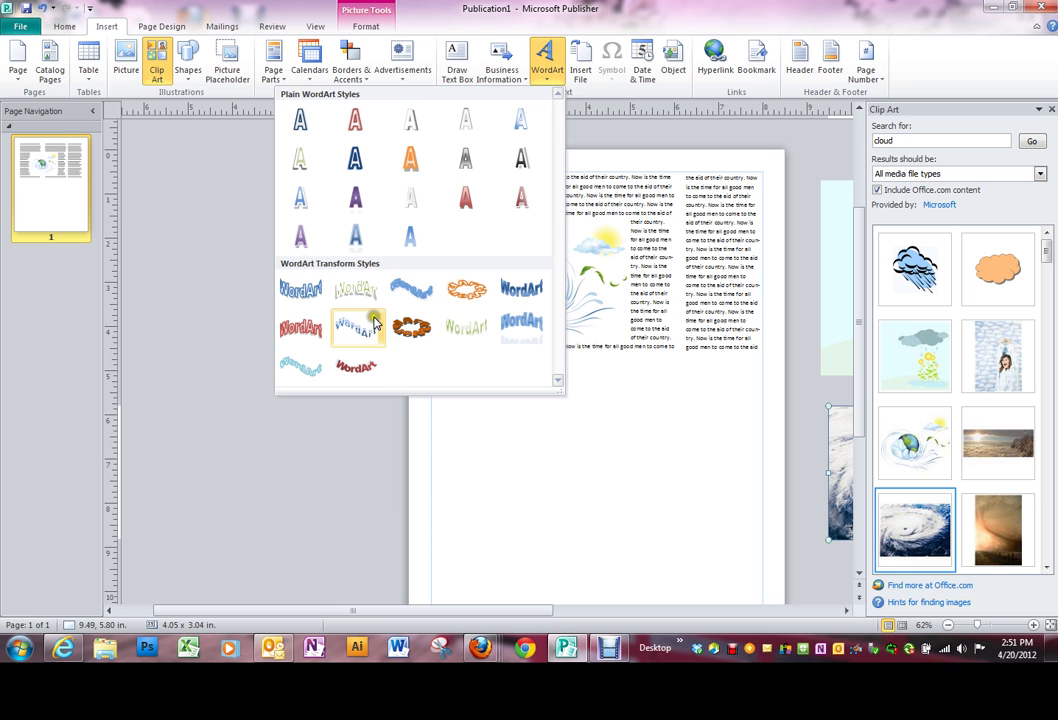
pyautogui.click(309, 378)
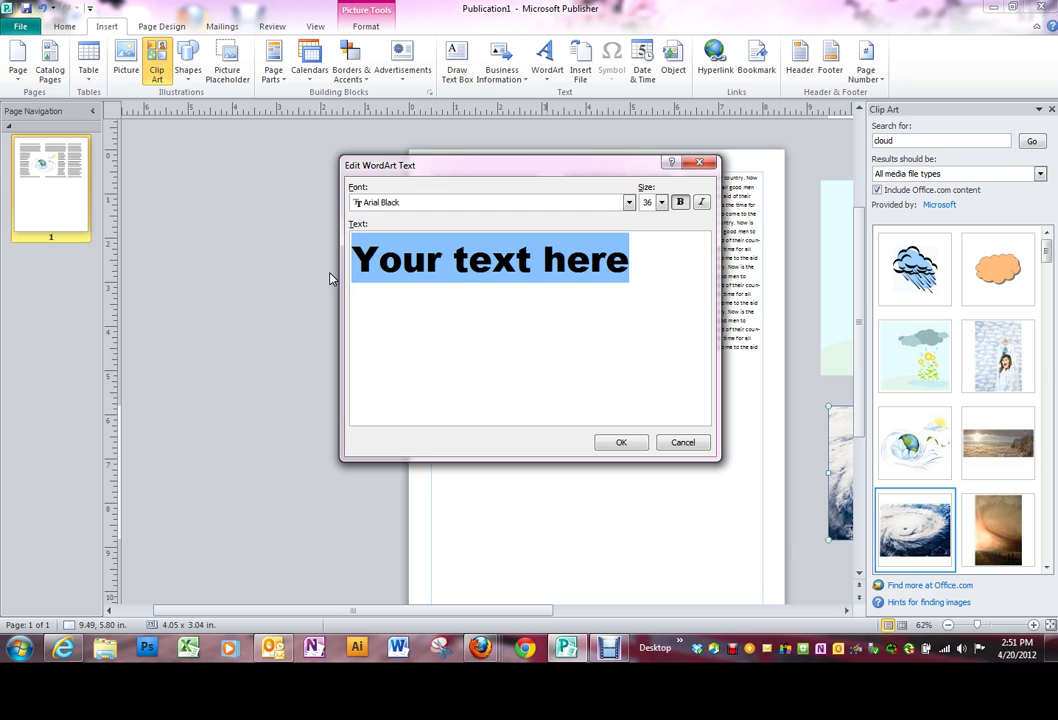
pyautogui.write('Cokmp')
pyautogui.press('BackSpace')
pyautogui.press('BackSpace')
pyautogui.press('BackSpace')
pyautogui.write('mputing in the Cloud')
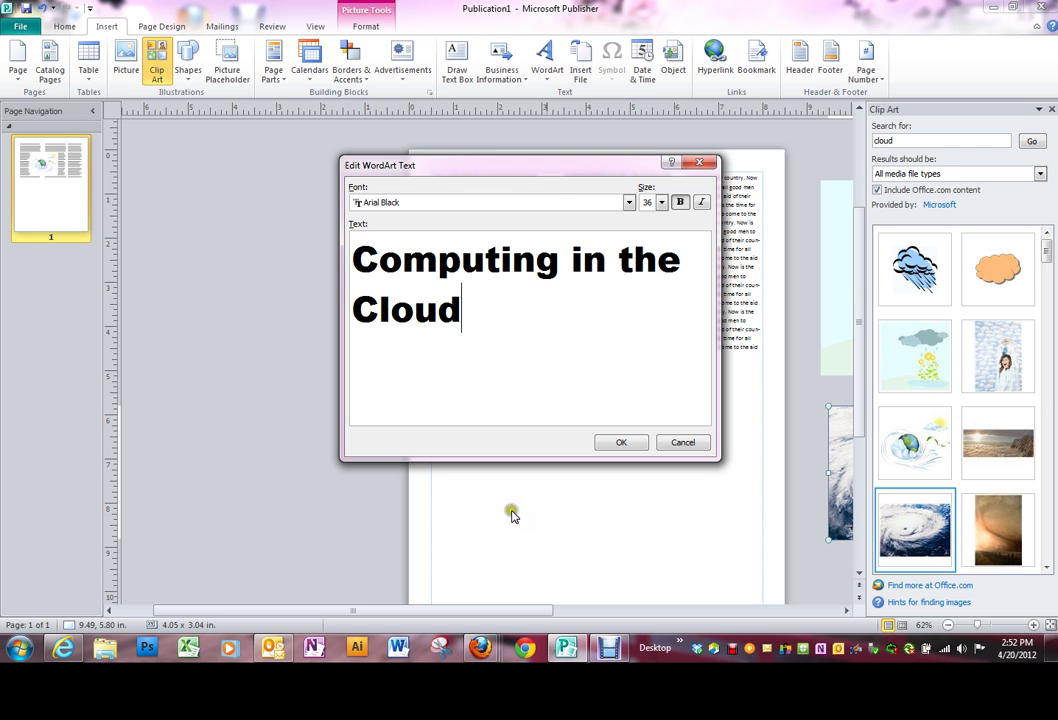
pyautogui.click(620, 442)
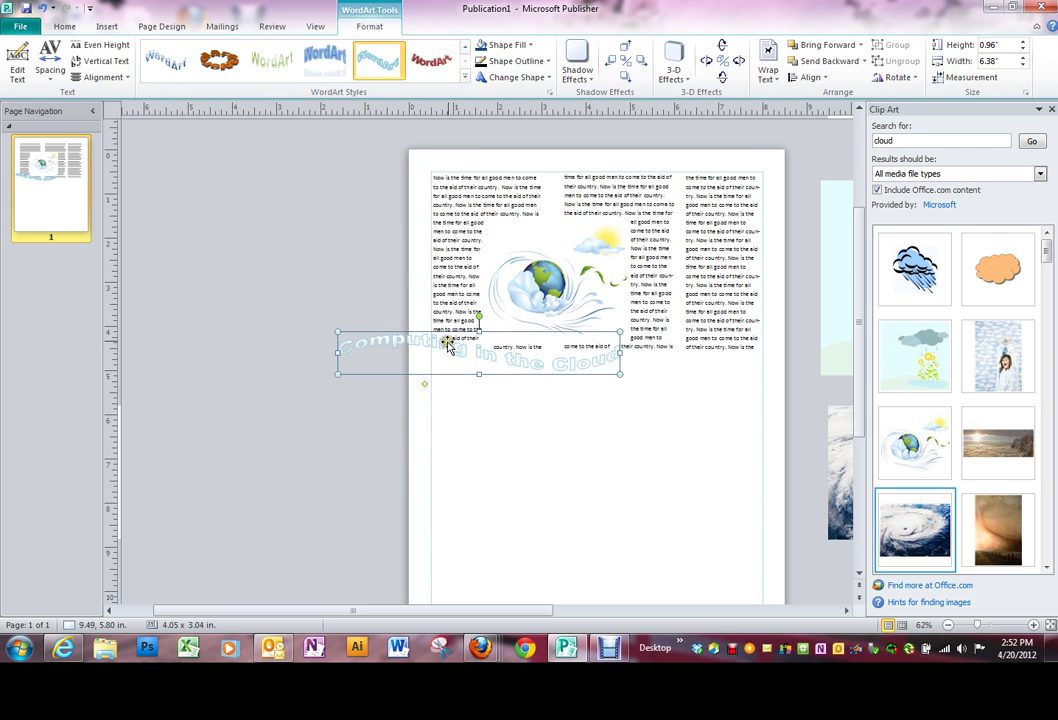
# Make the WordArt title narrower and taller, then place it at the page's top-left
pyautogui.click(373, 345)
pyautogui.click(472, 371)
pyautogui.click(594, 364)
pyautogui.moveTo(590, 375); pyautogui.dragTo(155, 294)
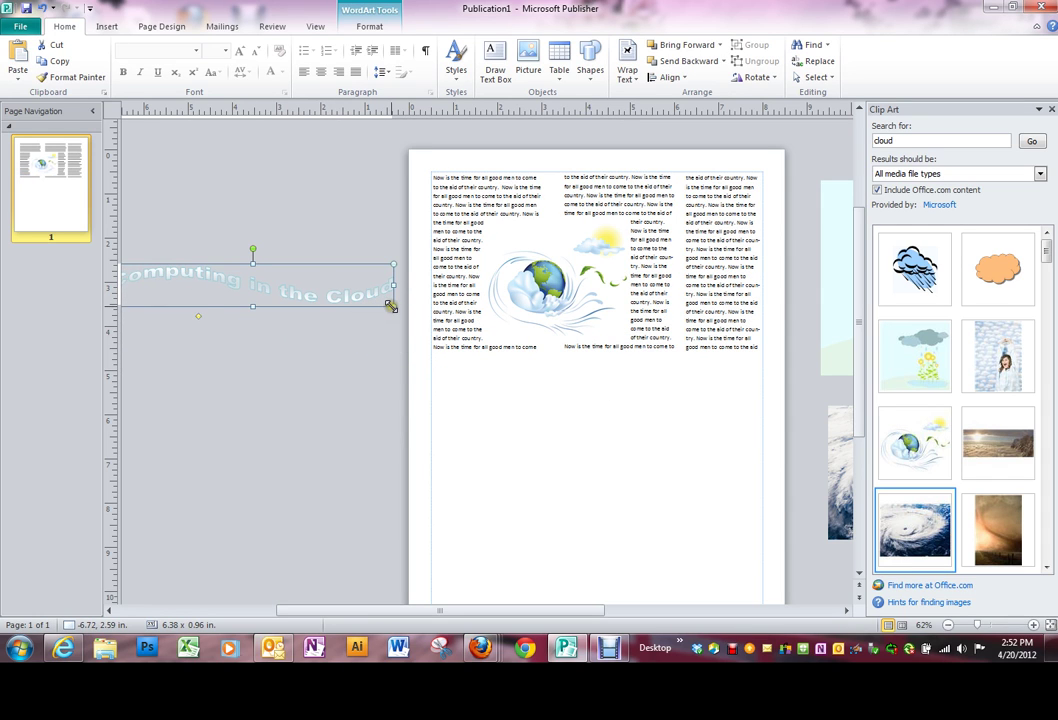
pyautogui.moveTo(391, 306)
pyautogui.mouseDown()
pyautogui.moveTo(359, 338)
pyautogui.moveTo(340, 334)
pyautogui.mouseUp()
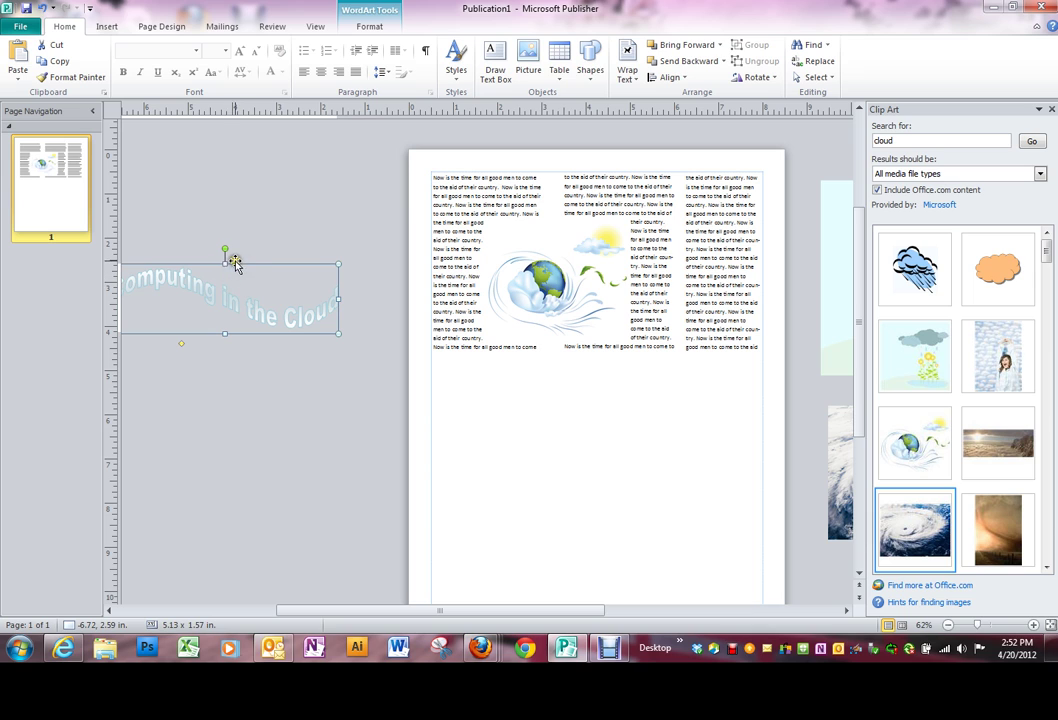
pyautogui.moveTo(234, 262); pyautogui.dragTo(286, 214)
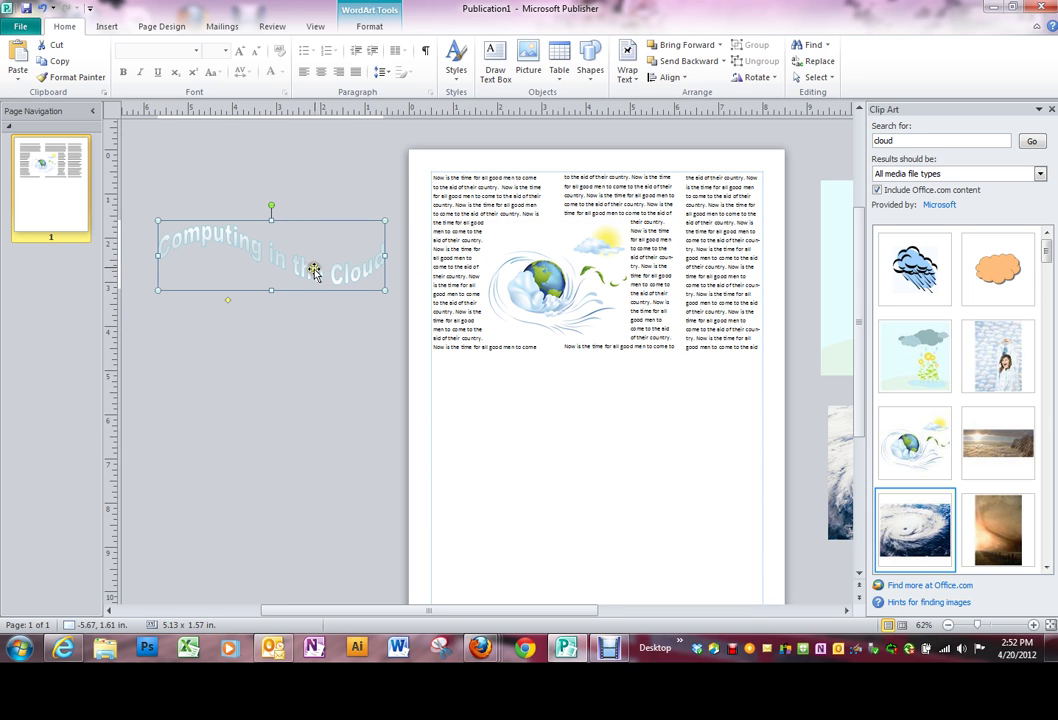
pyautogui.moveTo(279, 256); pyautogui.dragTo(561, 218)
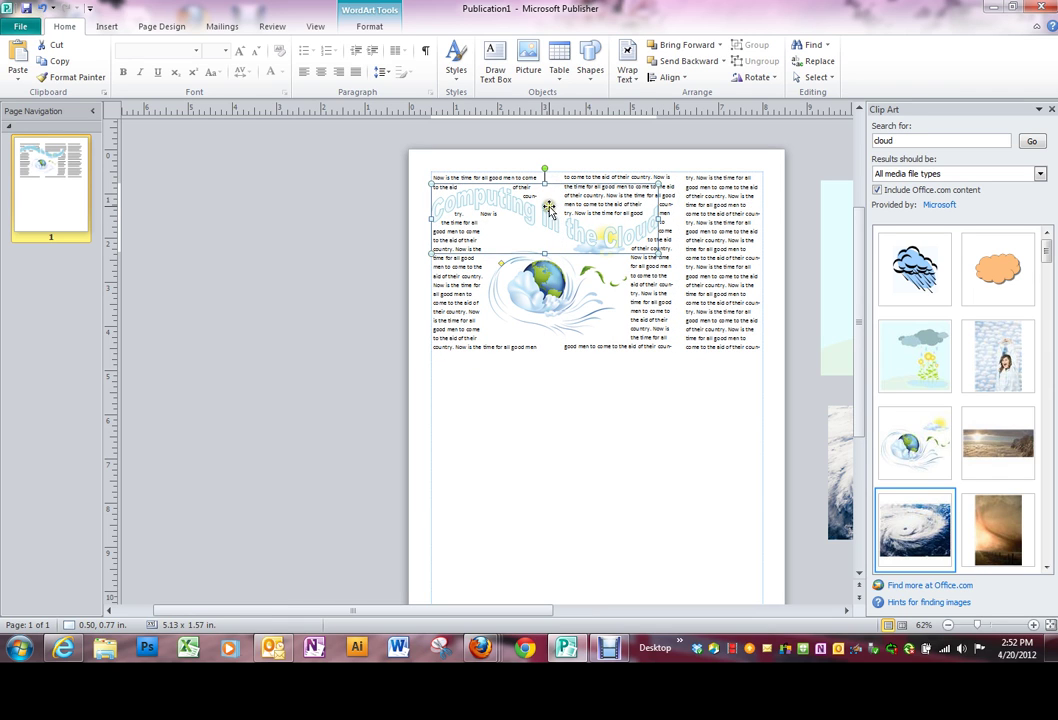
# Paste a copy of the WordArt title into the work area left of the page
pyautogui.rightClick(52, 310)
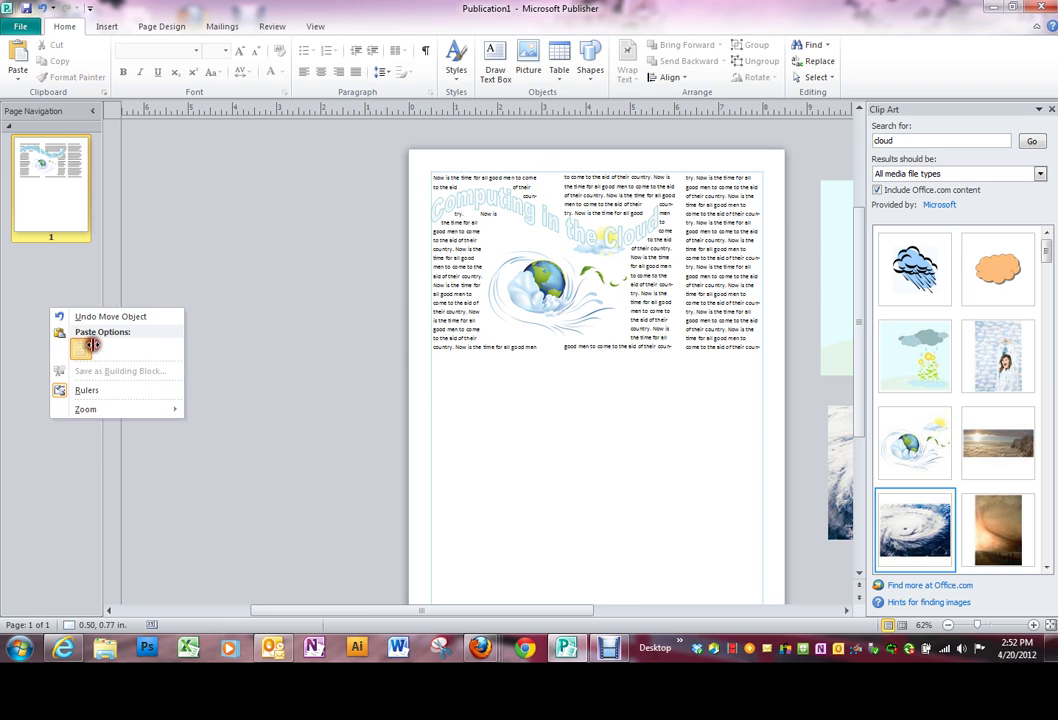
pyautogui.click(97, 348)
pyautogui.moveTo(234, 308); pyautogui.dragTo(210, 238)
# Give the WordArt copy a light blue-grey shape fill, leaving its outline unchanged
pyautogui.click(366, 28)
pyautogui.click(508, 48)
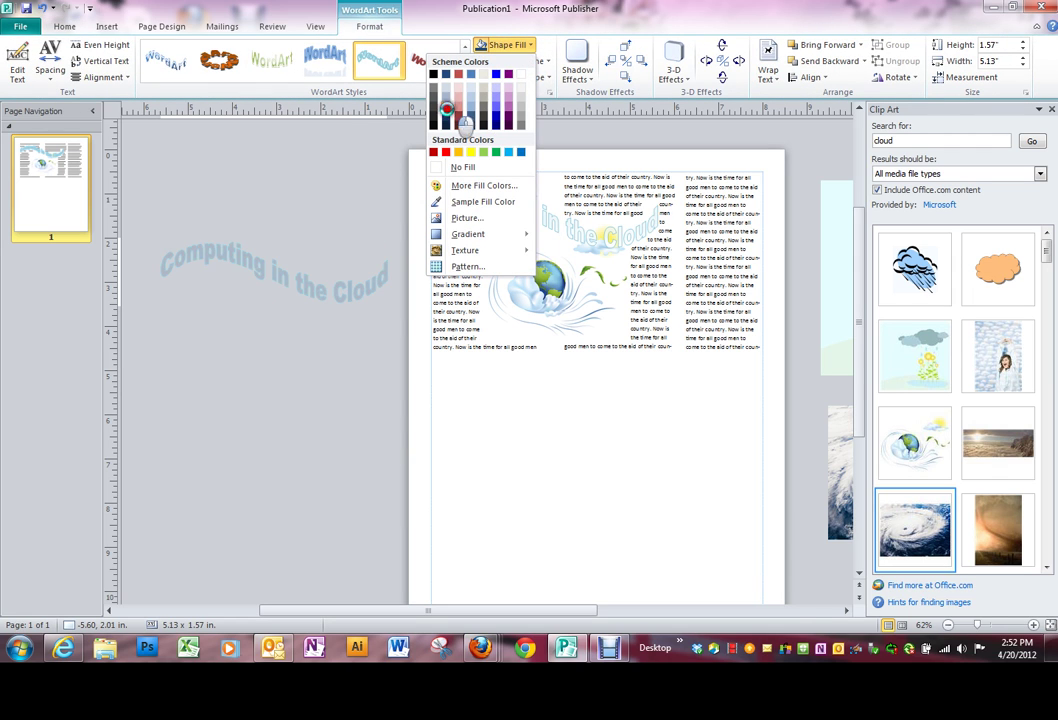
pyautogui.click(447, 108)
pyautogui.click(515, 61)
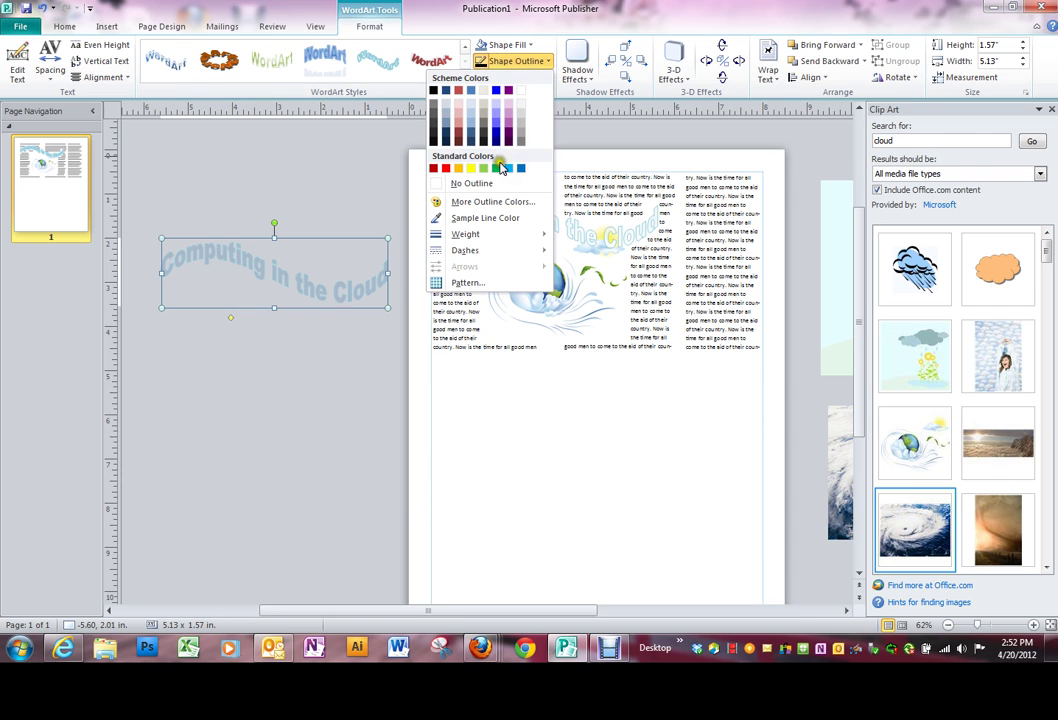
pyautogui.click(338, 318)
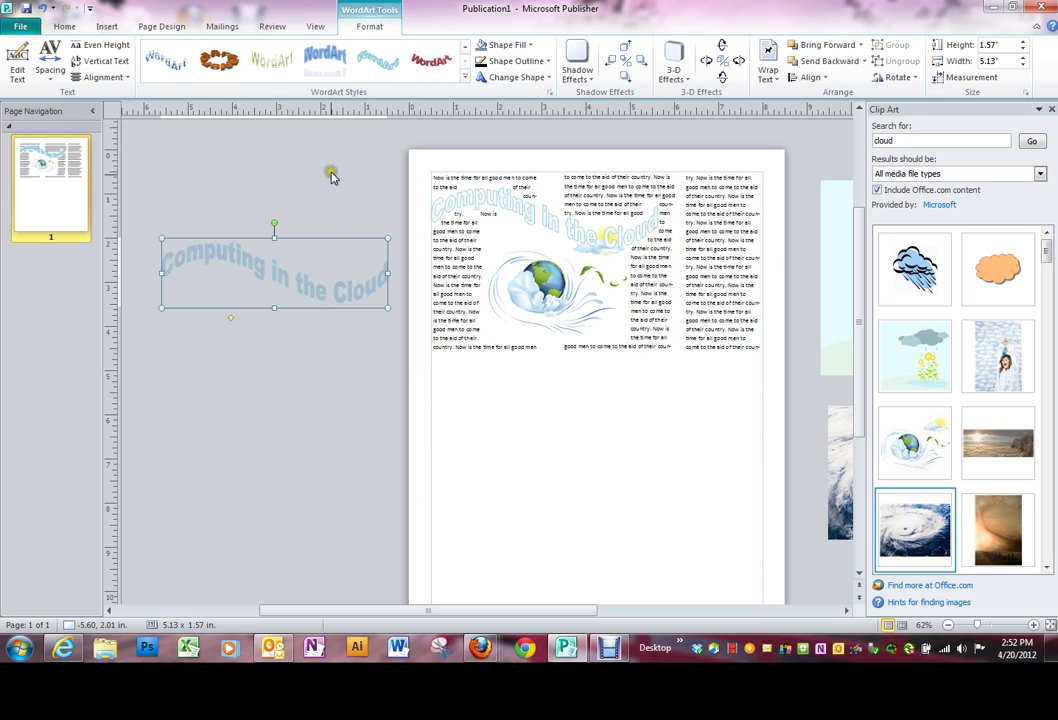
# Shrink the cloud-and-sunflowers picture slightly, then zoom out to 10% to see the work area
pyautogui.click(312, 275)
pyautogui.click(384, 268)
pyautogui.moveTo(587, 620)
pyautogui.mouseDown()
pyautogui.moveTo(636, 615)
pyautogui.moveTo(626, 612)
pyautogui.mouseUp()
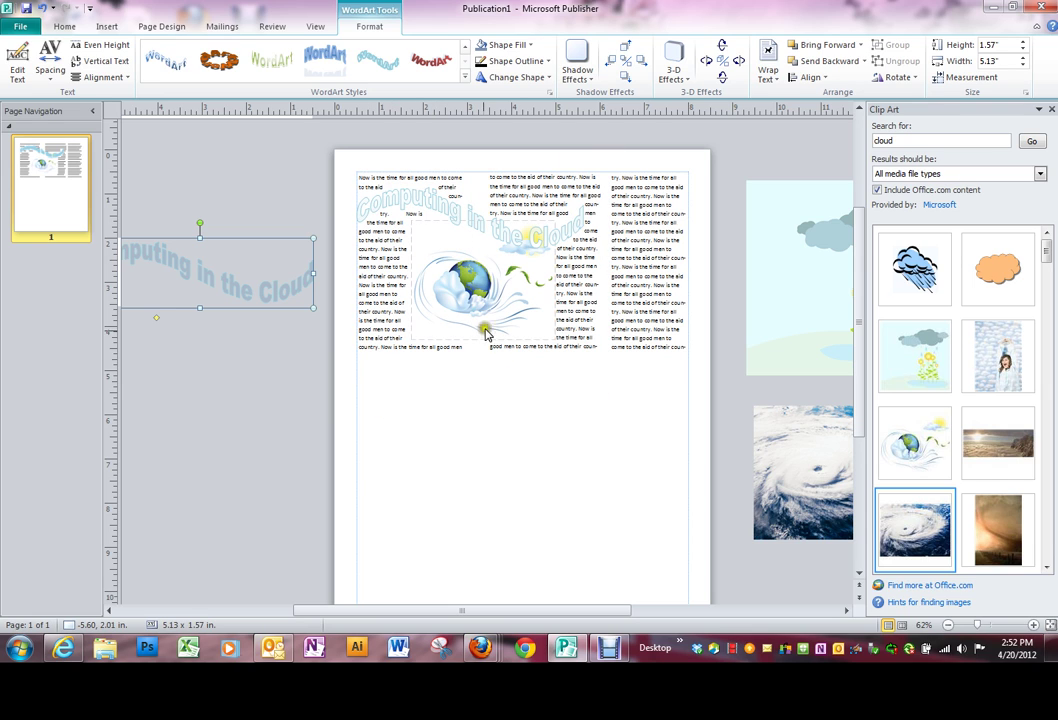
pyautogui.scroll(-1, 520, 450)
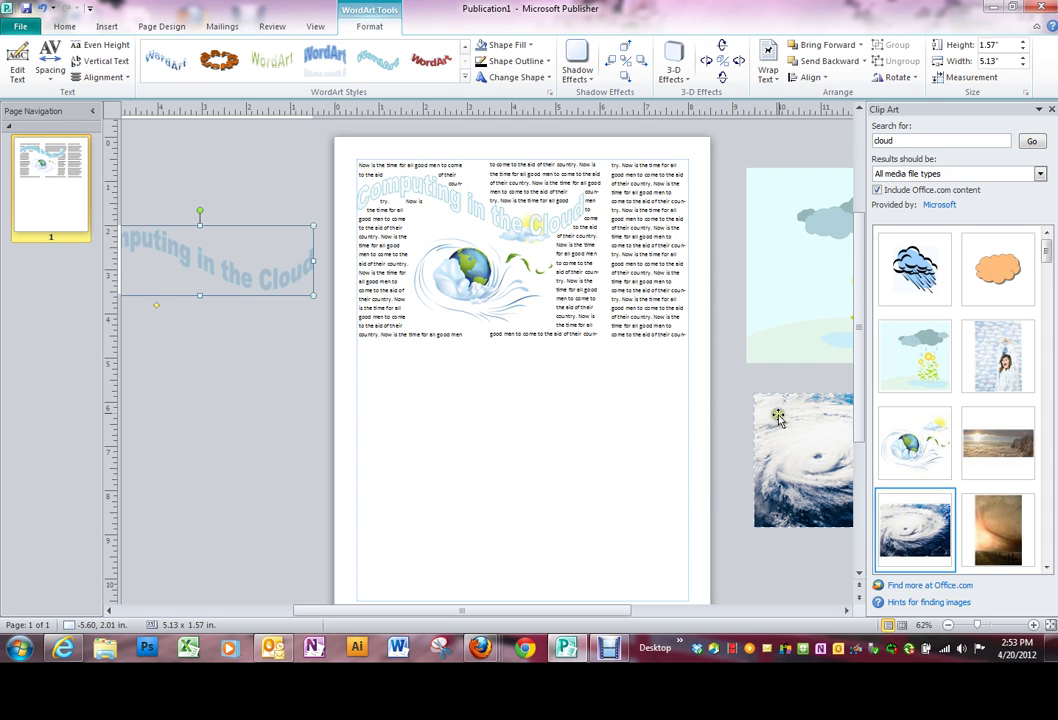
pyautogui.click(758, 330)
pyautogui.moveTo(743, 364)
pyautogui.mouseDown()
pyautogui.moveTo(795, 288)
pyautogui.moveTo(745, 348)
pyautogui.mouseUp()
pyautogui.moveTo(975, 627); pyautogui.dragTo(955, 627)
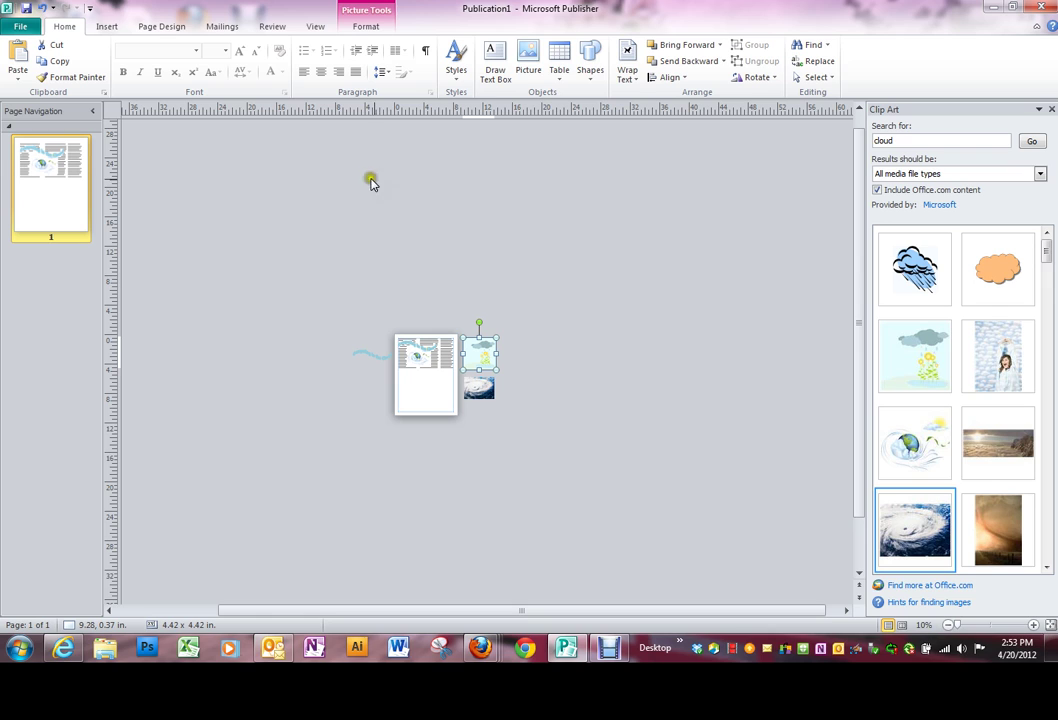